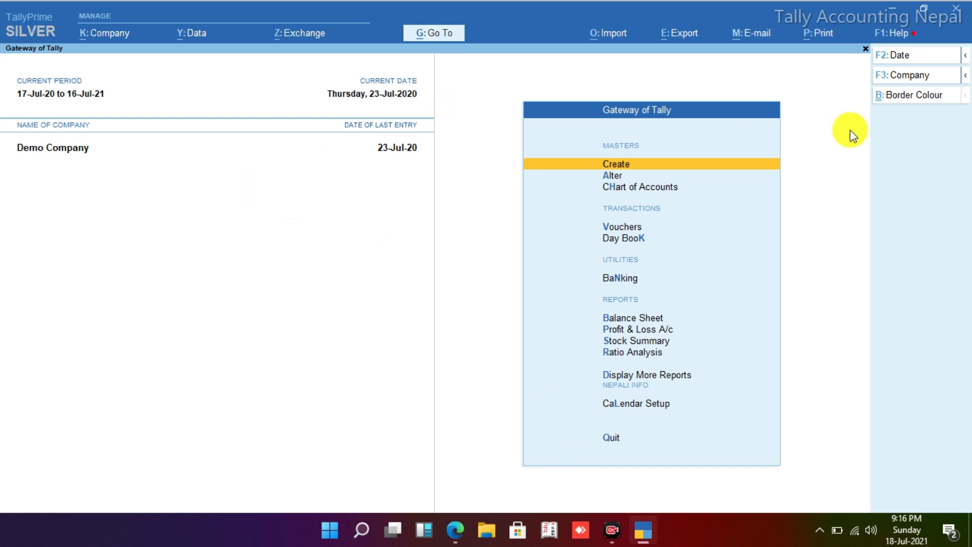
# - Open the local TDL configuration and go to a new file entry below the existing TDL files
pyautogui.click(881, 43)
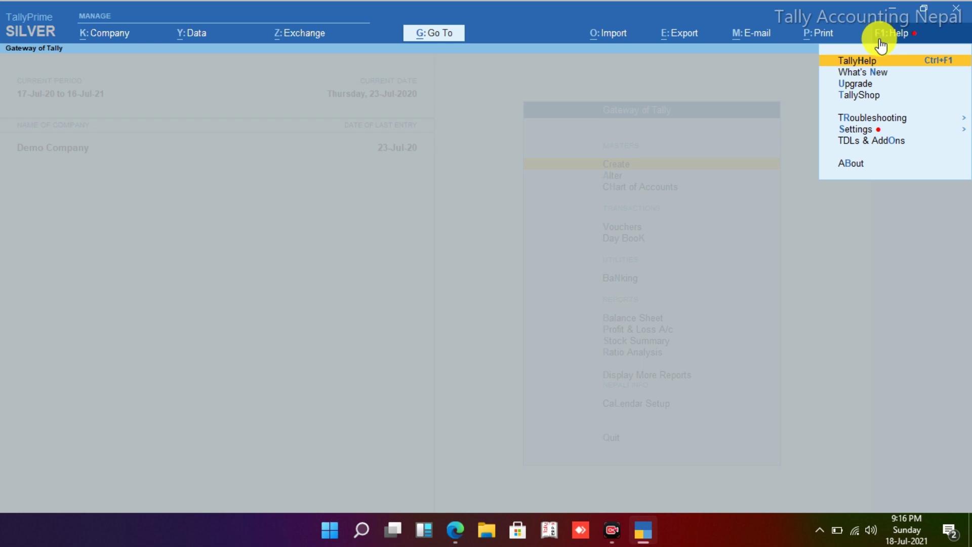
pyautogui.click(884, 144)
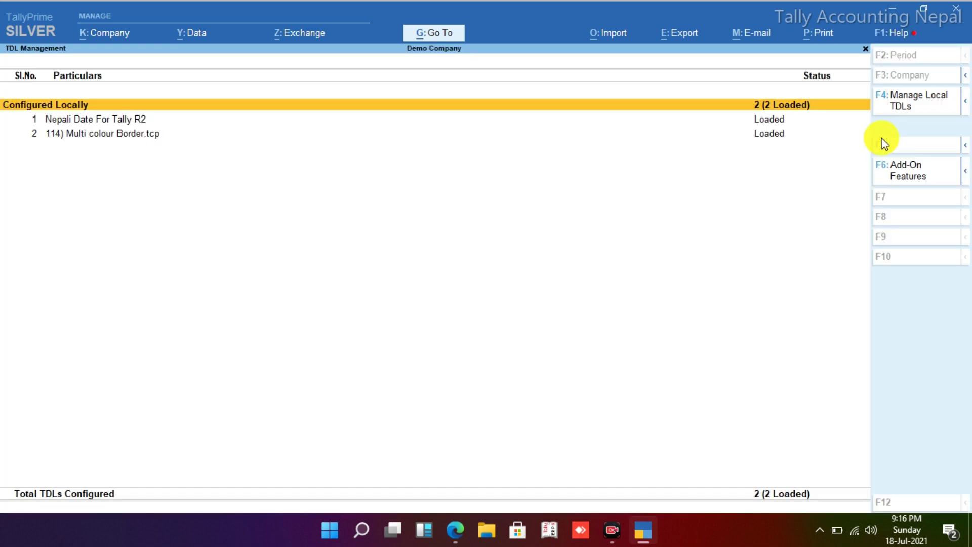
pyautogui.click(908, 107)
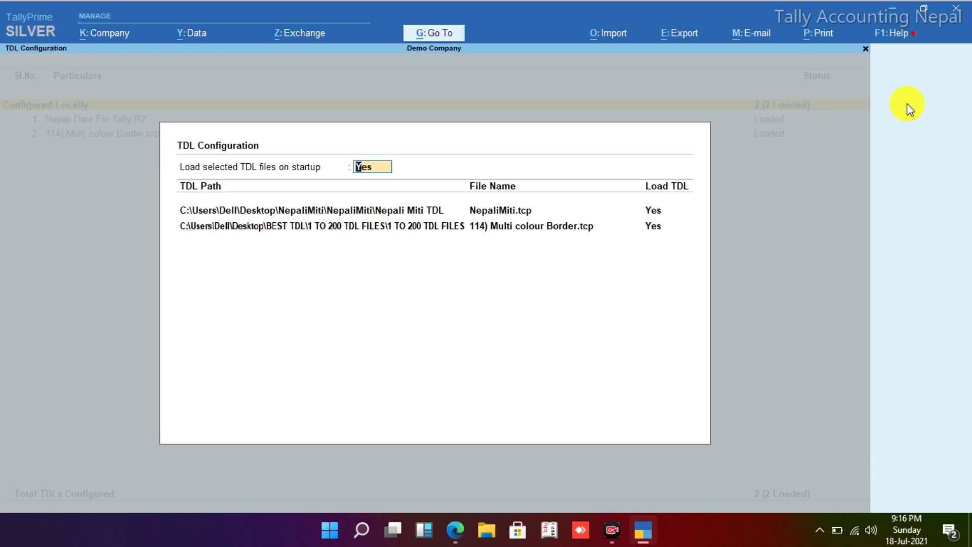
pyautogui.press('Return')
pyautogui.press('Return')
pyautogui.press('Return')
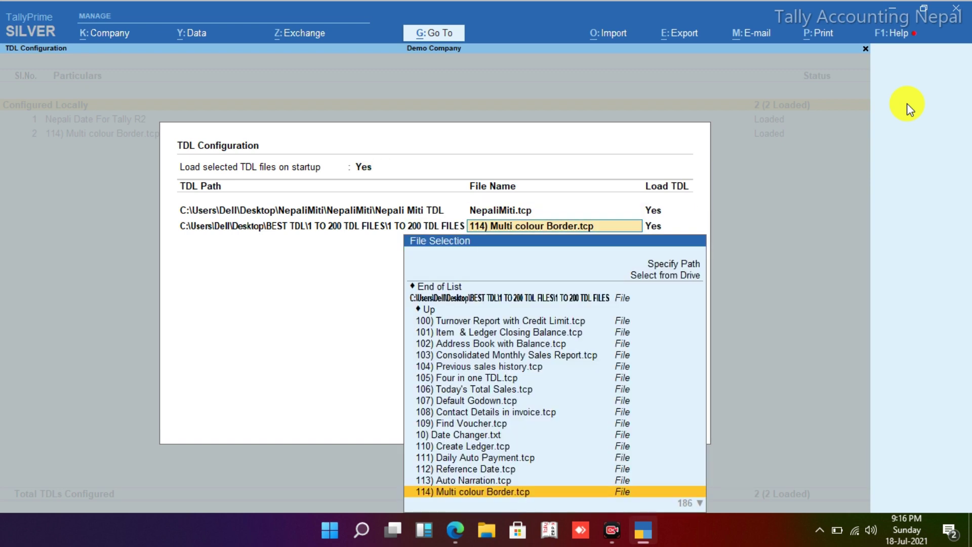
pyautogui.press('Return')
pyautogui.press('Return')
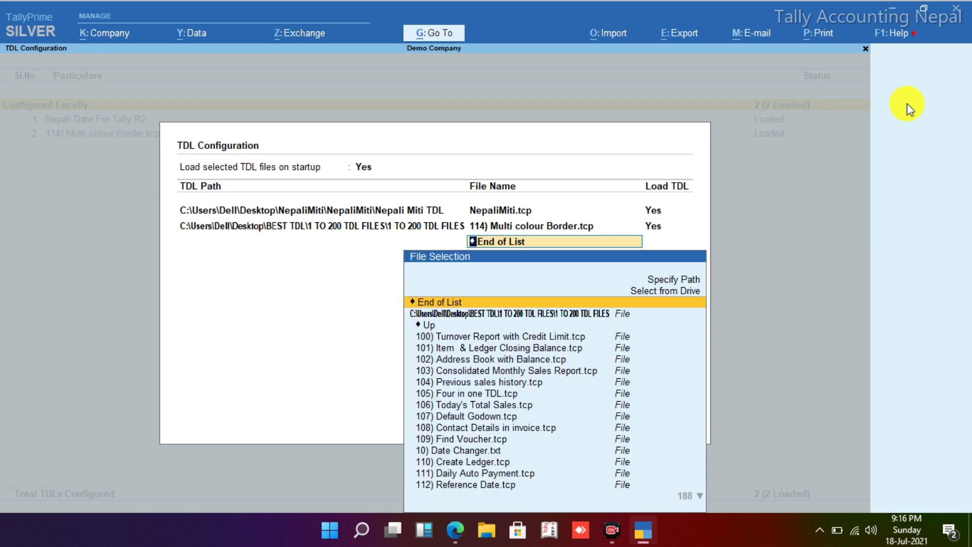
# - Choose the Desktop folder from the drive list as the location of the new TDL file
pyautogui.click(671, 292)
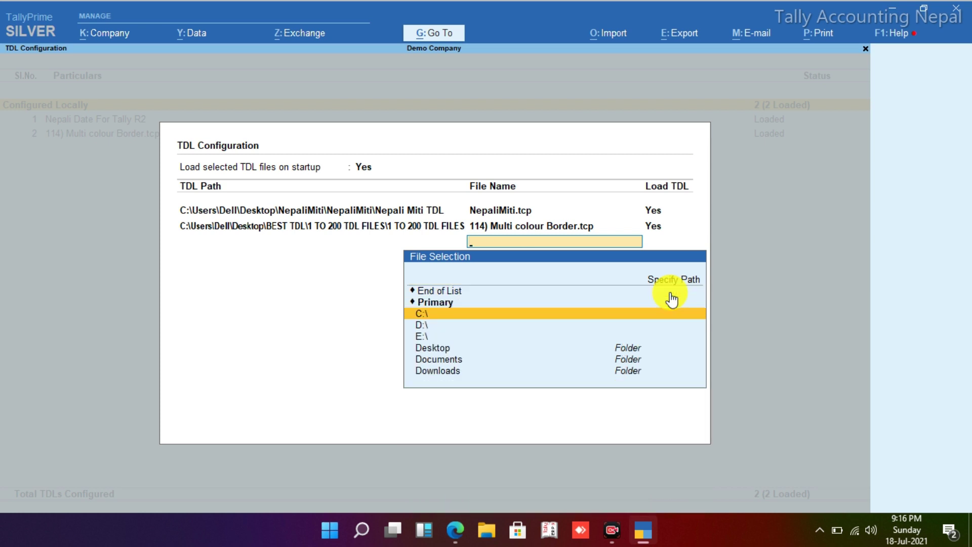
pyautogui.press('Down')
pyautogui.press('Down')
pyautogui.press('Down')
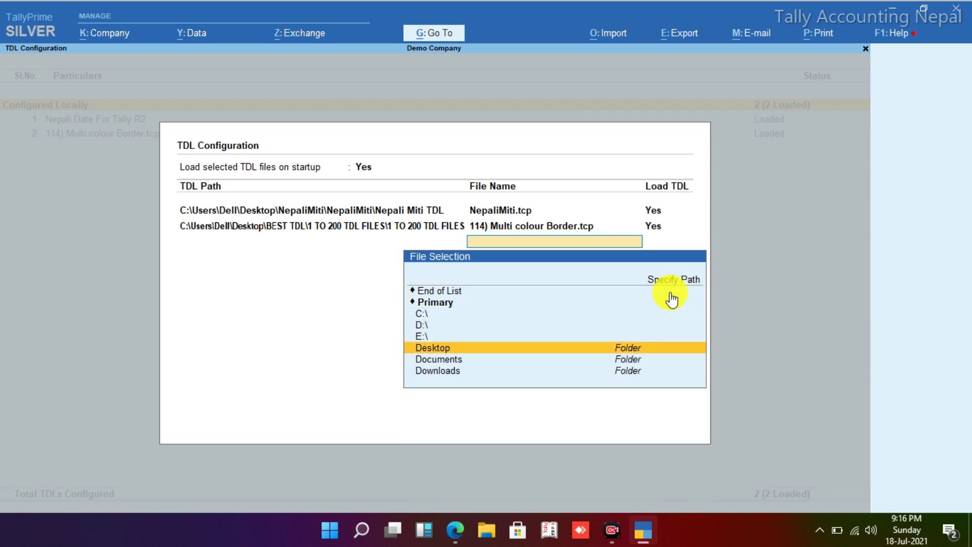
pyautogui.press('Return')
# - Add MIS.tXT with Load TDL set to Yes, end the file list and save the TDL configuration
pyautogui.press('Down')
pyautogui.press('Down')
pyautogui.press('Down')
pyautogui.press('Down')
pyautogui.press('Down')
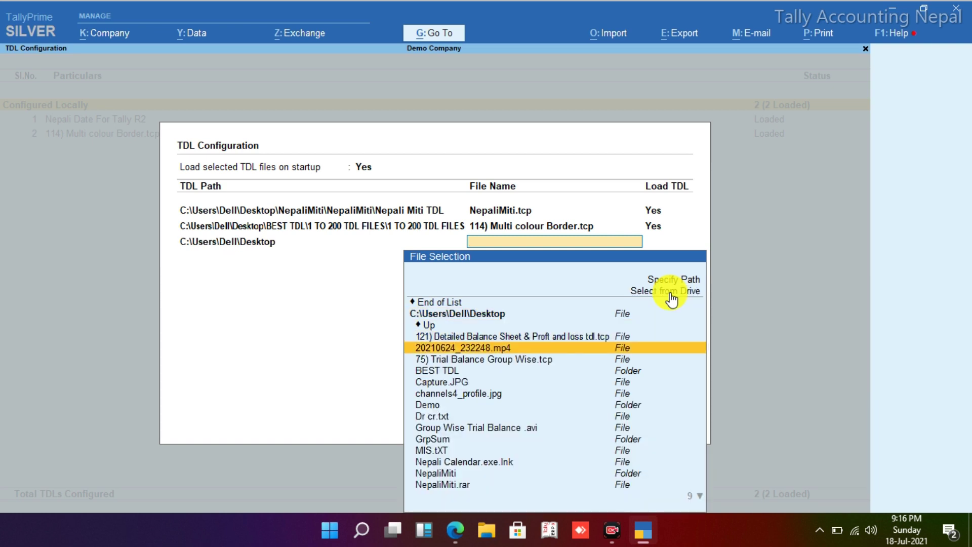
pyautogui.press('Down')
pyautogui.press('Down')
pyautogui.press('Down')
pyautogui.press('Down')
pyautogui.press('Down')
pyautogui.press('Down')
pyautogui.press('Down')
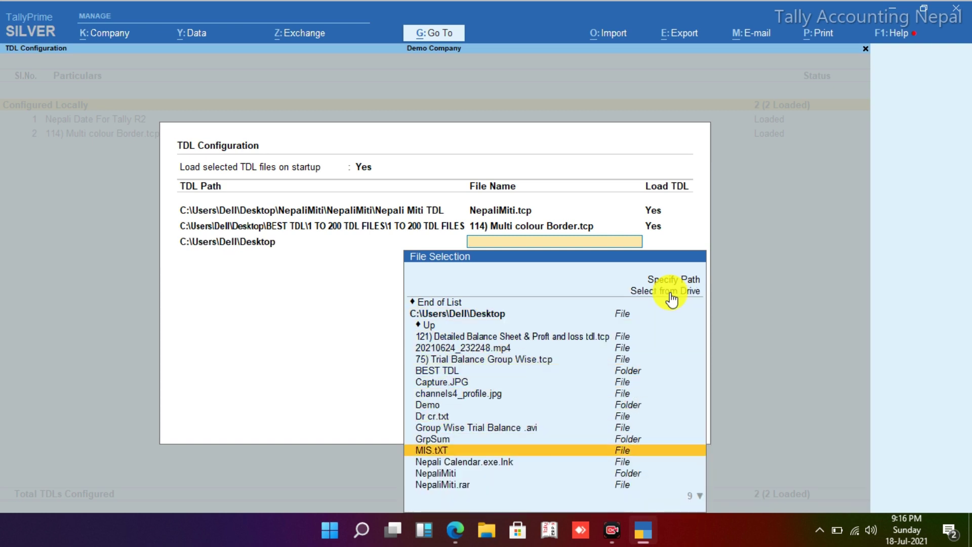
pyautogui.press('Return')
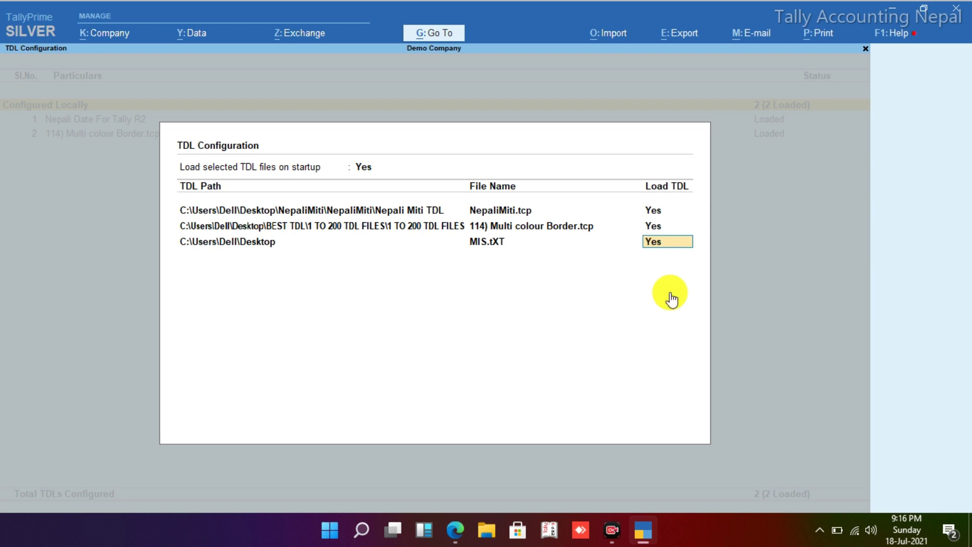
pyautogui.press('Return')
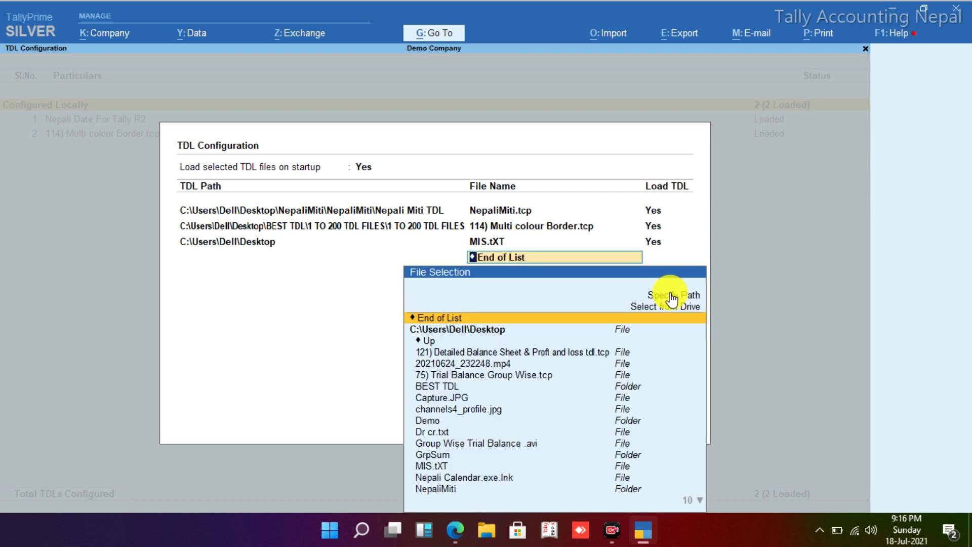
pyautogui.click(669, 292)
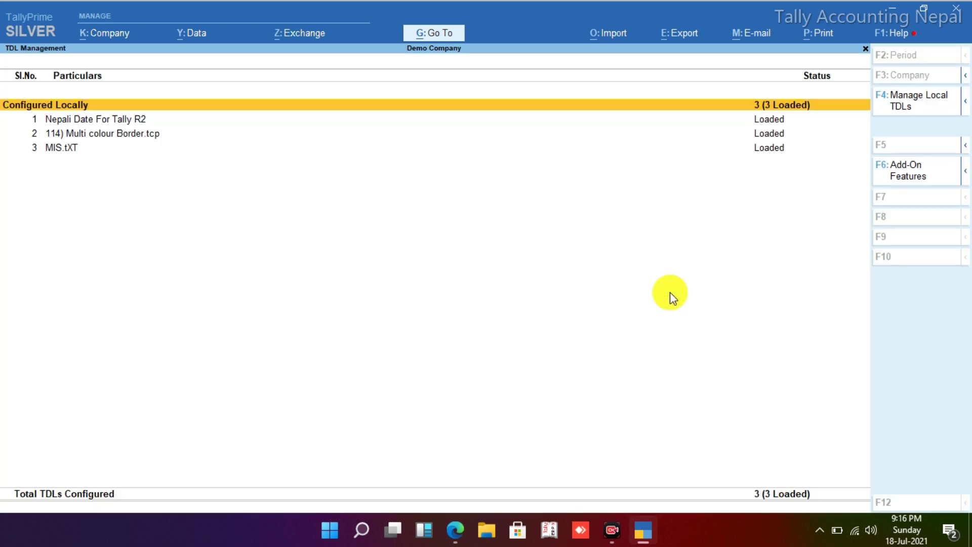
# - Check the MIS.tXT entry in the list of configured TDLs and return to the Gateway of Tally
pyautogui.press('Down')
pyautogui.press('Down')
pyautogui.press('Down')
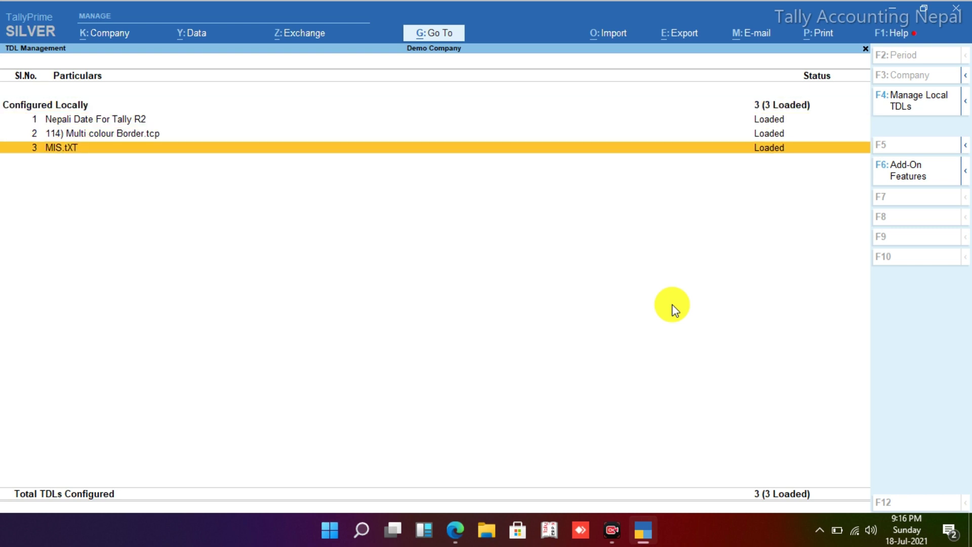
pyautogui.press('Escape')
# - Open the Month Wise Expenses Summary report from the Gateway of Tally
pyautogui.press('Down')
pyautogui.press('Down')
pyautogui.press('Down')
pyautogui.press('Down')
pyautogui.press('Down')
pyautogui.press('Down')
pyautogui.press('Down')
pyautogui.press('Down')
pyautogui.press('Down')
pyautogui.press('Down')
pyautogui.press('Down')
pyautogui.press('Down')
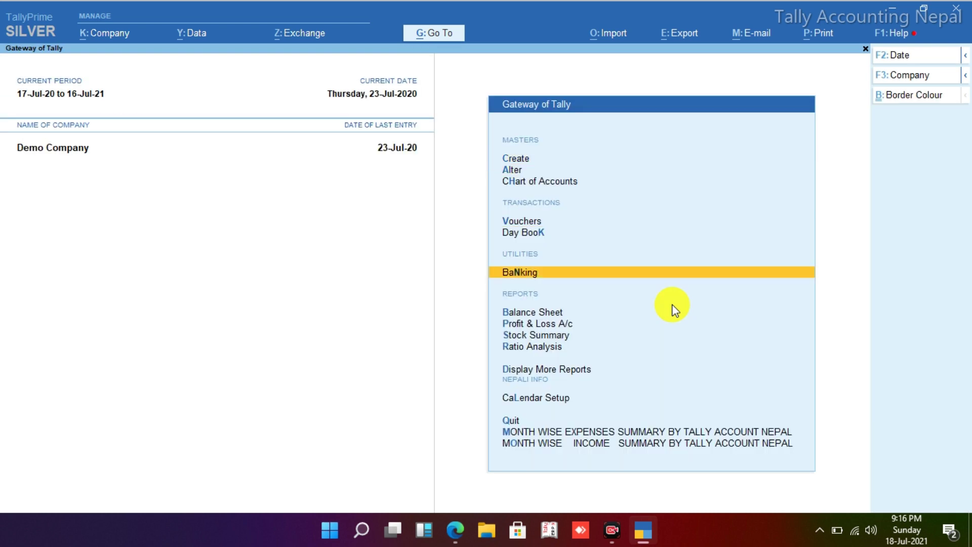
pyautogui.press('Down')
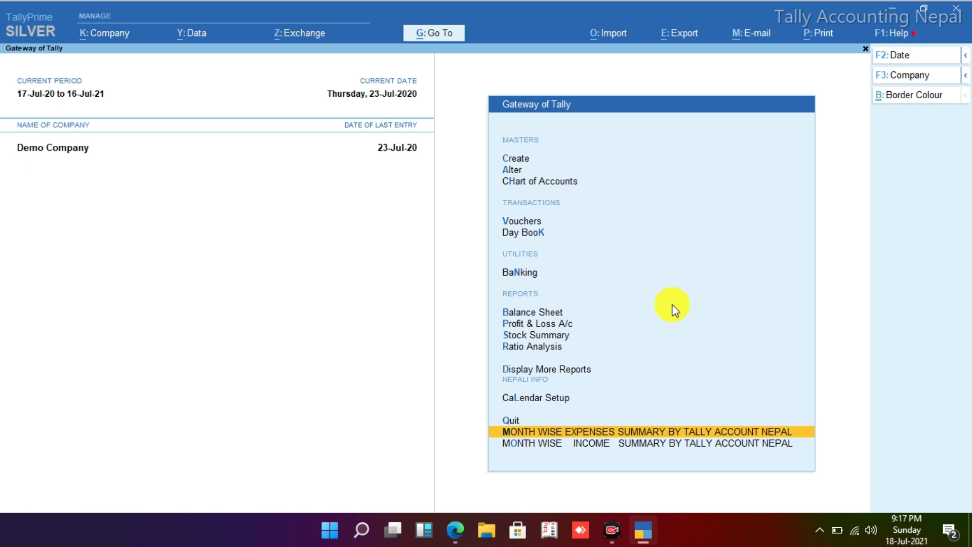
pyautogui.press('Down')
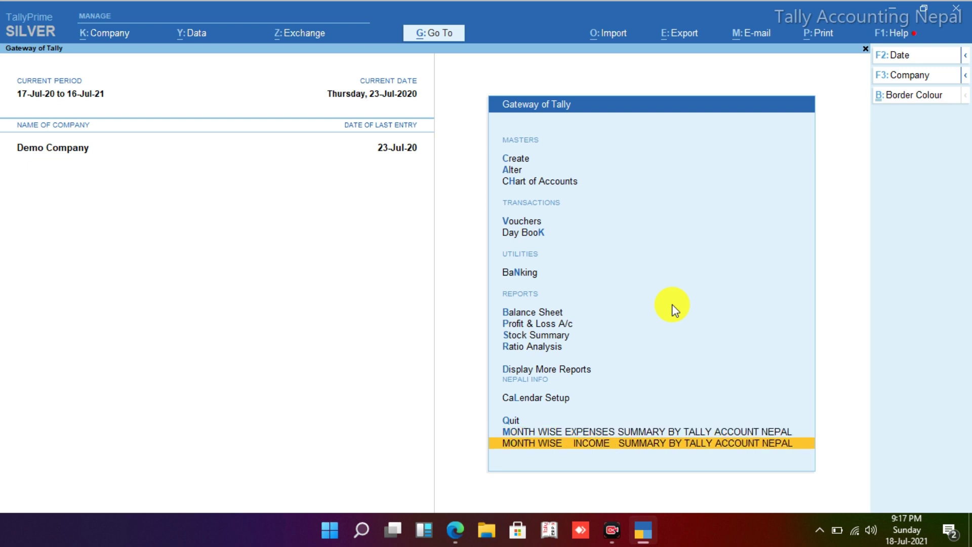
pyautogui.press('Up')
pyautogui.press('Down')
pyautogui.press('Up')
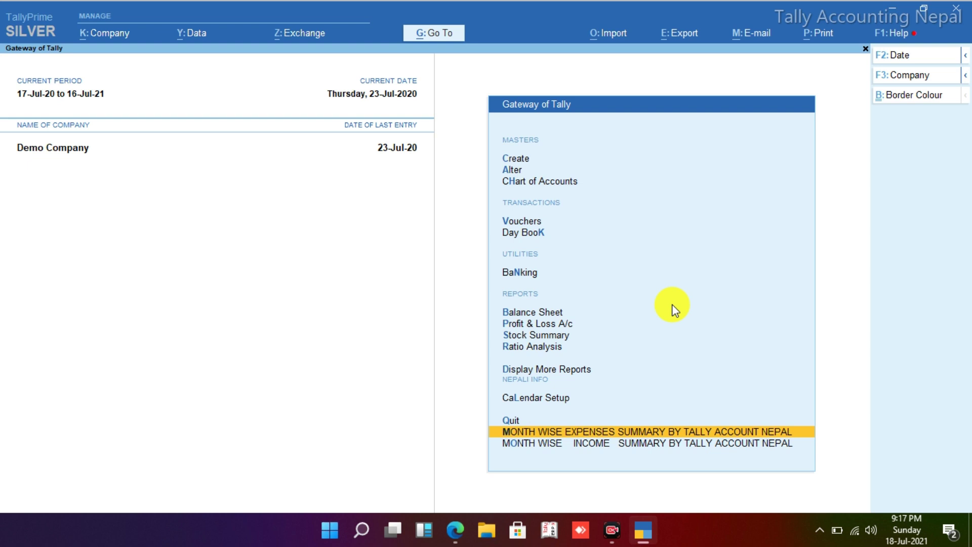
pyautogui.press('Return')
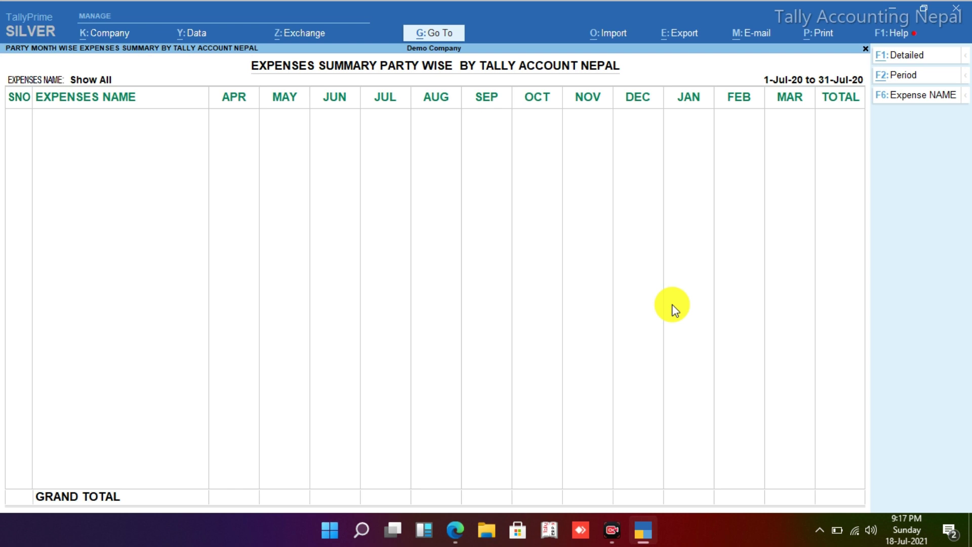
# - Set the expenses report's period to start on 1-1-2001, leaving the BS dates blank
pyautogui.press('super')
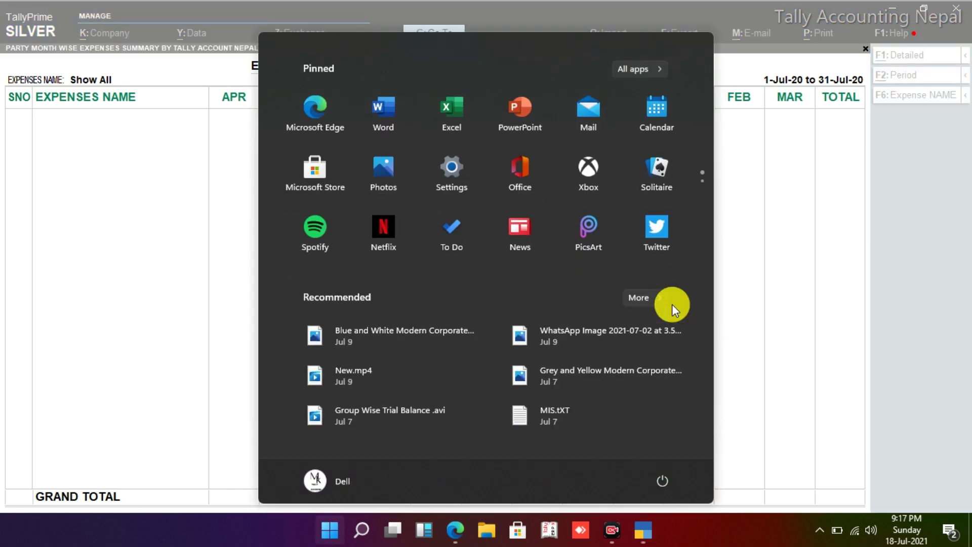
pyautogui.press('Escape')
pyautogui.press('F2')
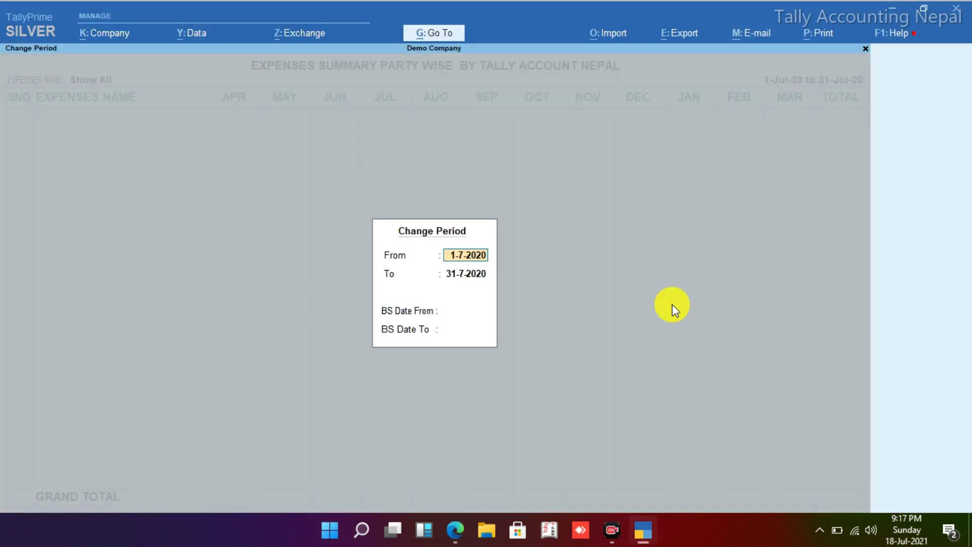
pyautogui.write('1-1-2001')
pyautogui.press('Return')
pyautogui.press('Return')
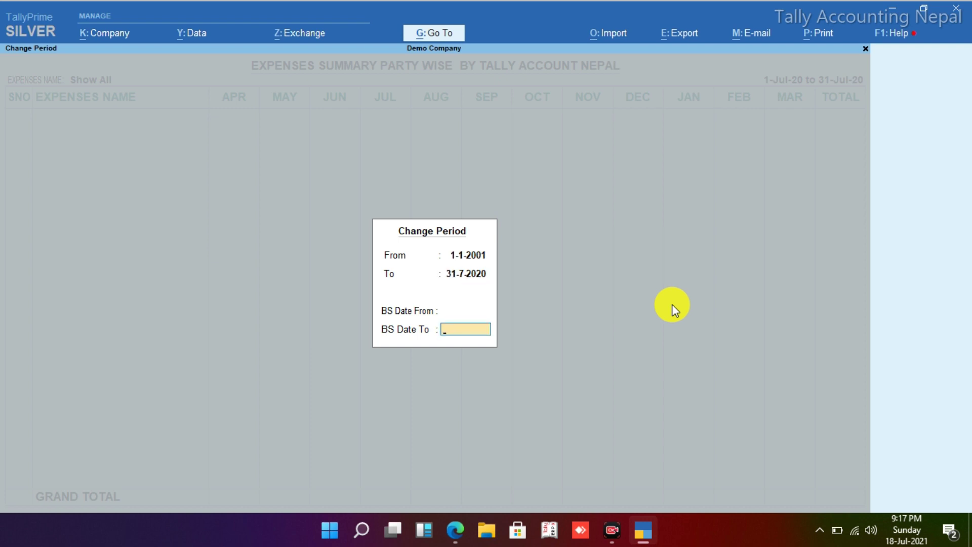
pyautogui.press('Return')
# - Review the monthly expense rows from Bank Charges & commission through Salary & Allowance and back to the first row
pyautogui.press('Down')
pyautogui.press('Down')
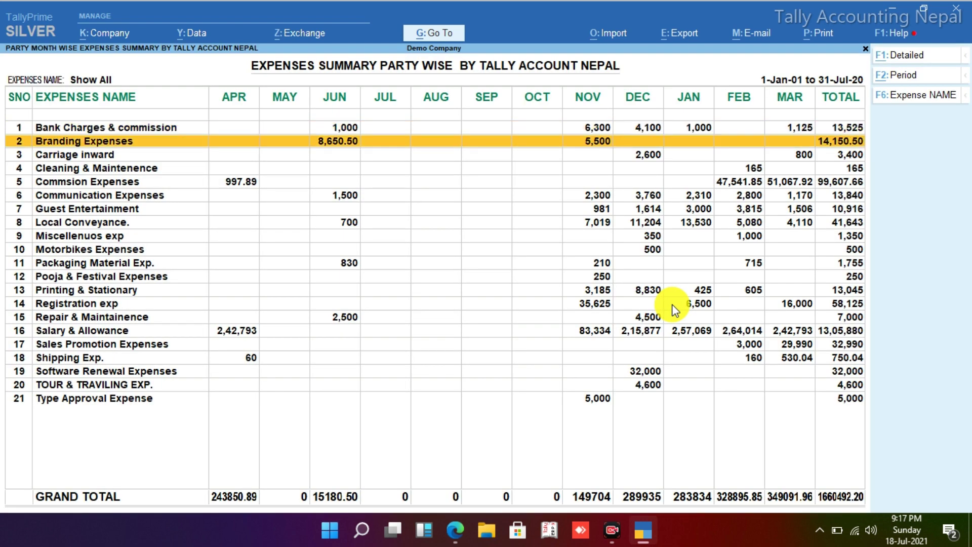
pyautogui.press('Down')
pyautogui.press('Down')
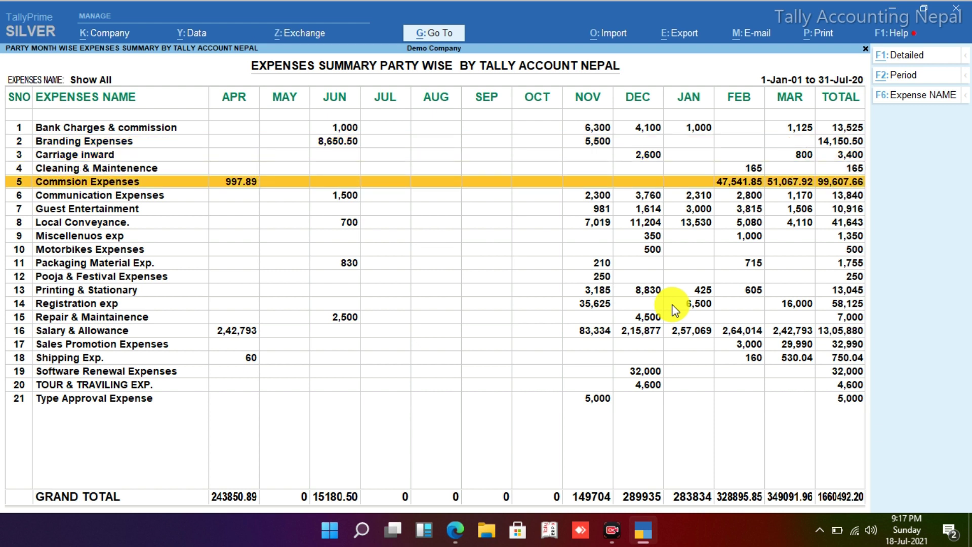
pyautogui.press('Down')
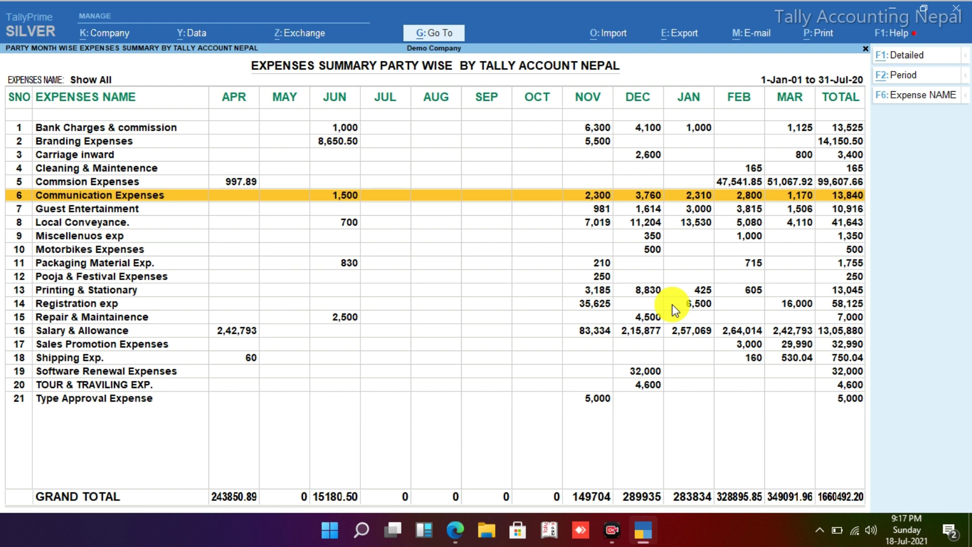
pyautogui.press('Down')
pyautogui.press('Down')
pyautogui.press('Down')
pyautogui.press('Down')
pyautogui.press('Down')
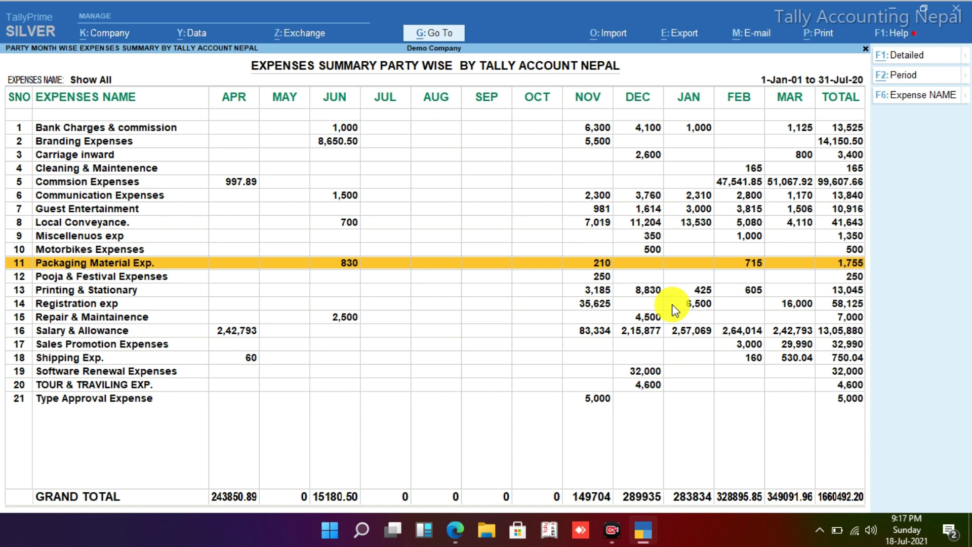
pyautogui.press('Down')
pyautogui.press('Down')
pyautogui.press('Down')
pyautogui.press('Down')
pyautogui.press('Down')
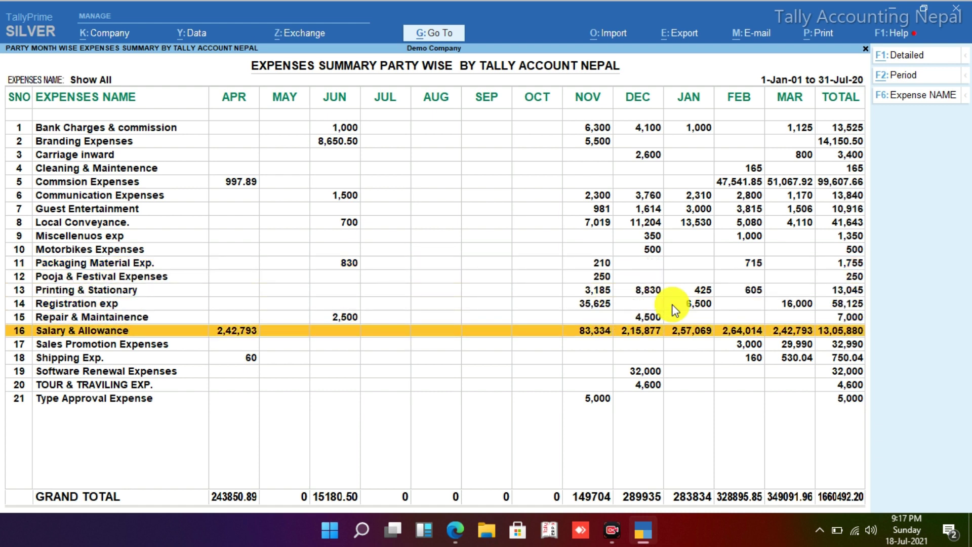
pyautogui.press('Up')
pyautogui.press('Up')
pyautogui.press('Up')
pyautogui.press('Up')
pyautogui.press('Up')
pyautogui.press('Up')
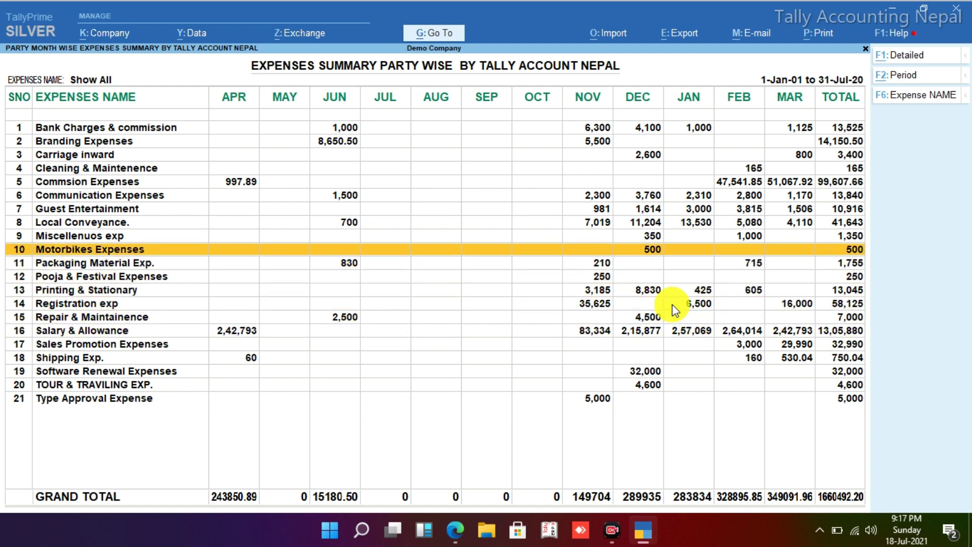
pyautogui.press('Up')
pyautogui.press('Up')
pyautogui.press('Up')
pyautogui.press('Up')
pyautogui.press('Up')
pyautogui.press('Up')
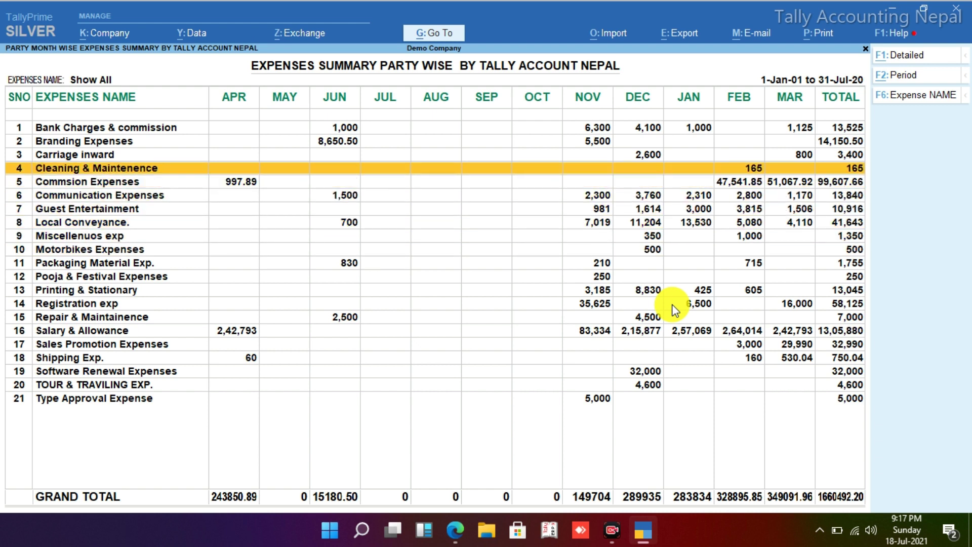
pyautogui.press('Up')
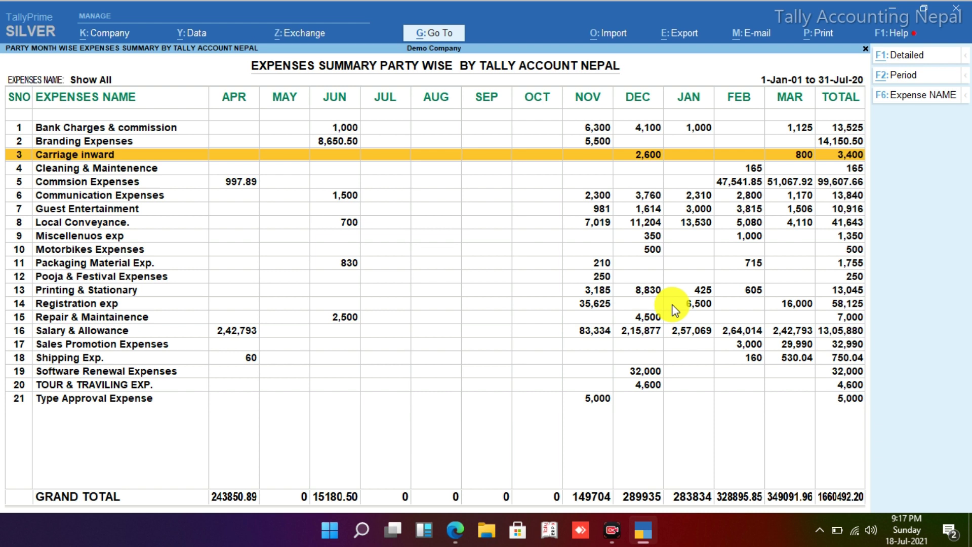
pyautogui.press('Up')
pyautogui.press('Up')
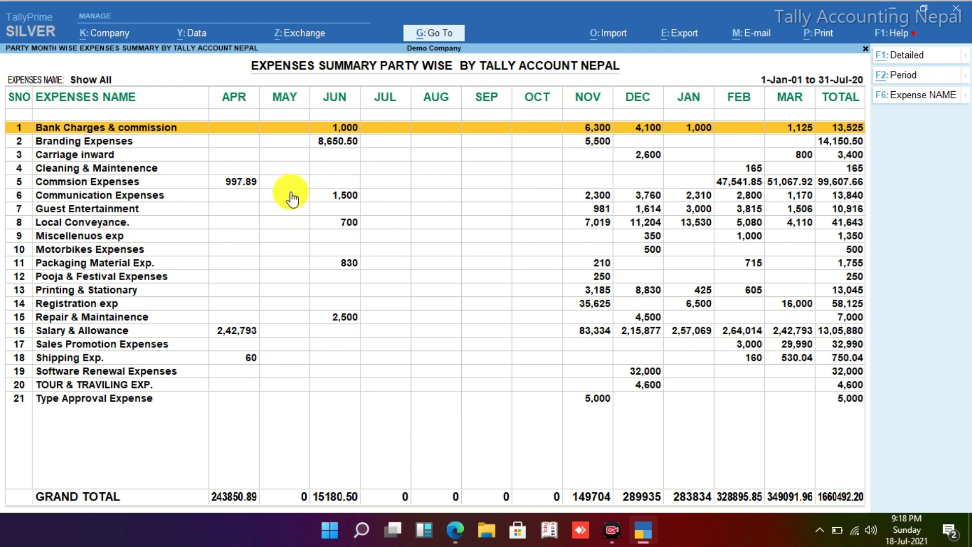
# - Examine the month-wise amounts from Communication Expenses to Local Conveyance
pyautogui.click(325, 199)
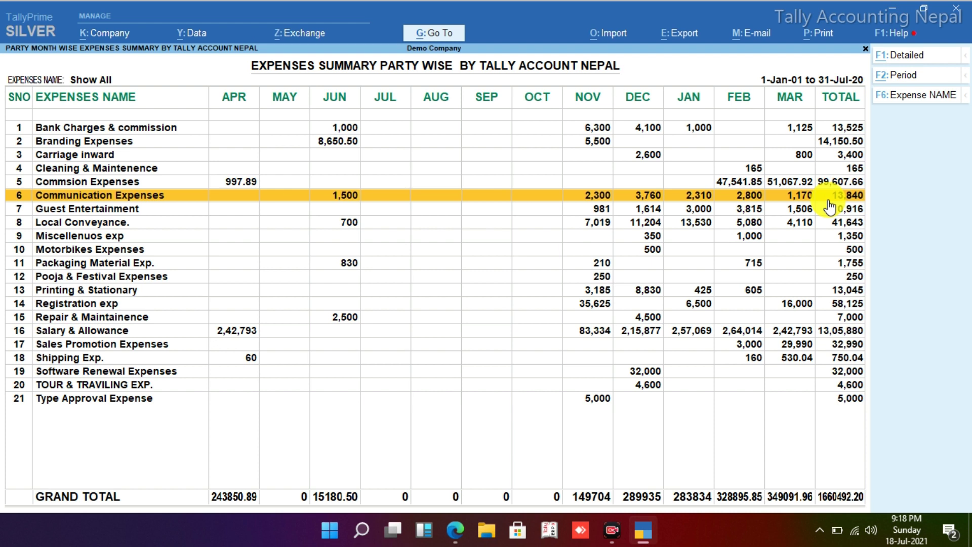
pyautogui.press('Down')
pyautogui.press('Down')
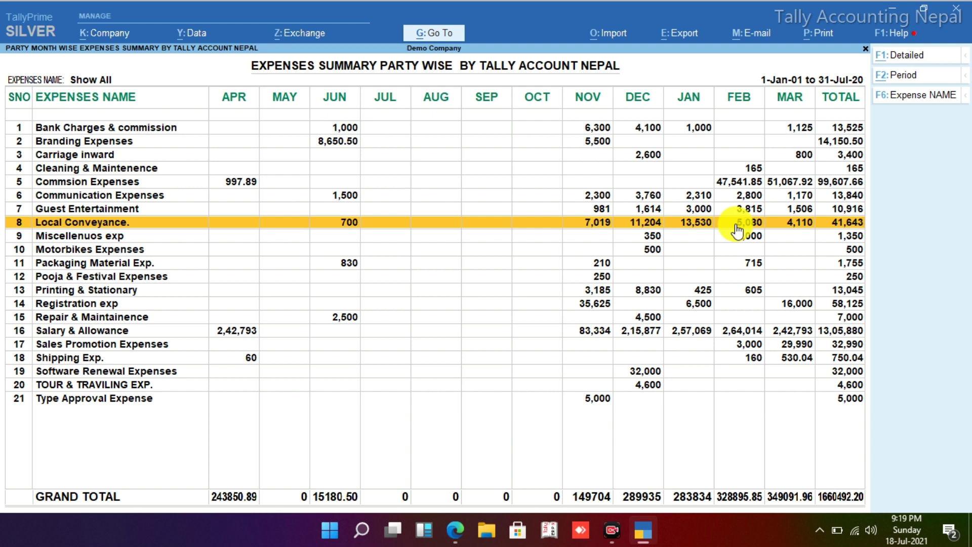
# - Reopen the report's period settings, inspect the BS Date From and BS Date To fields, and accept the same period
pyautogui.press('F6')
pyautogui.press('F2')
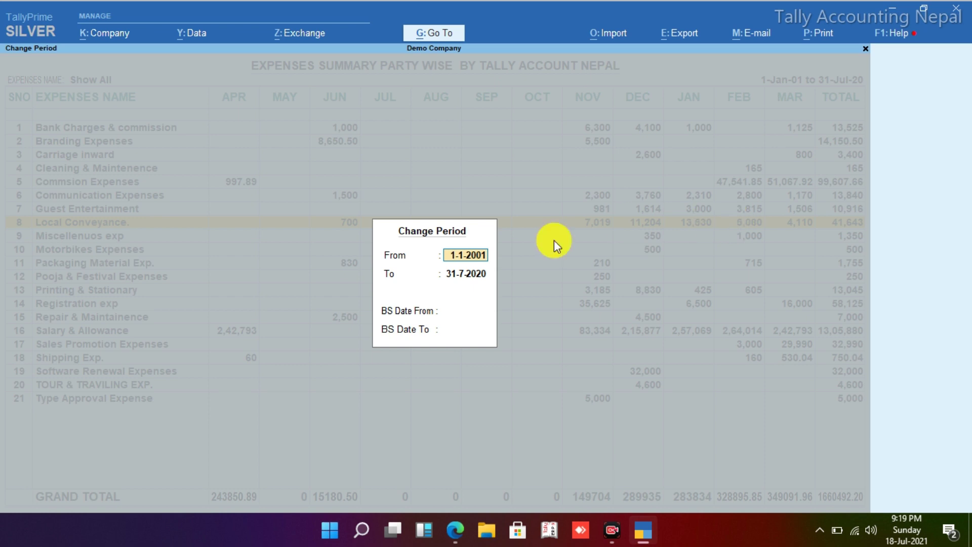
pyautogui.click(462, 311)
pyautogui.click(466, 329)
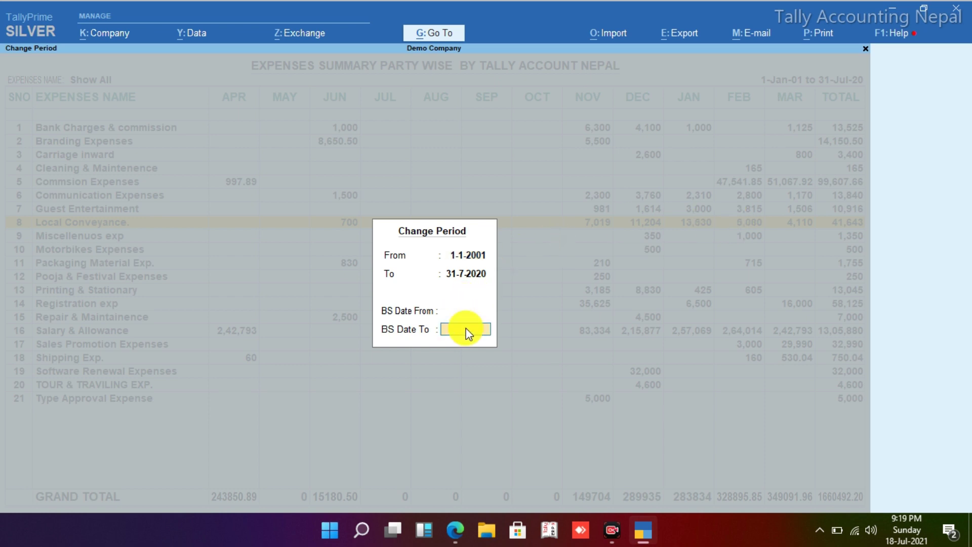
pyautogui.press('Return')
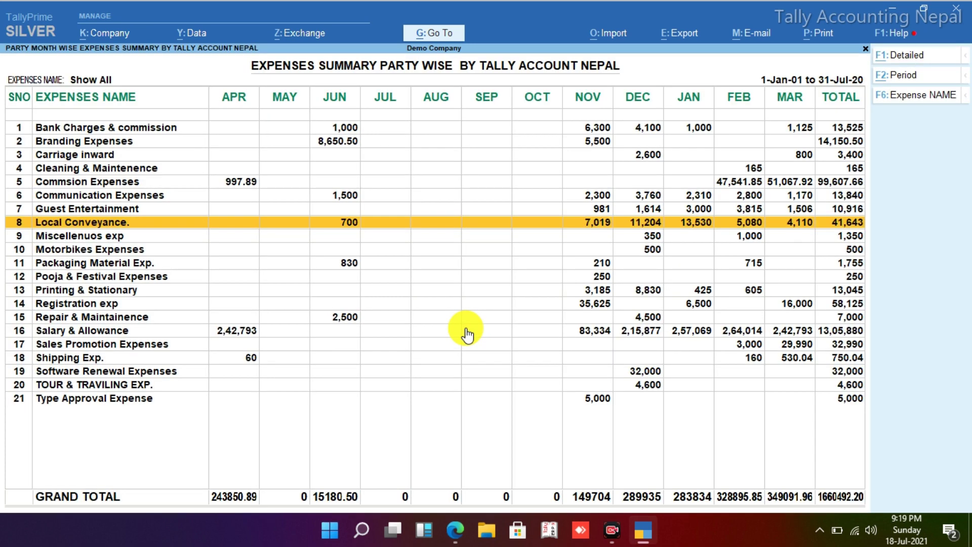
# - Leave the expenses report, view the Month Wise Income Summary and return to the Gateway of Tally
pyautogui.press('Escape')
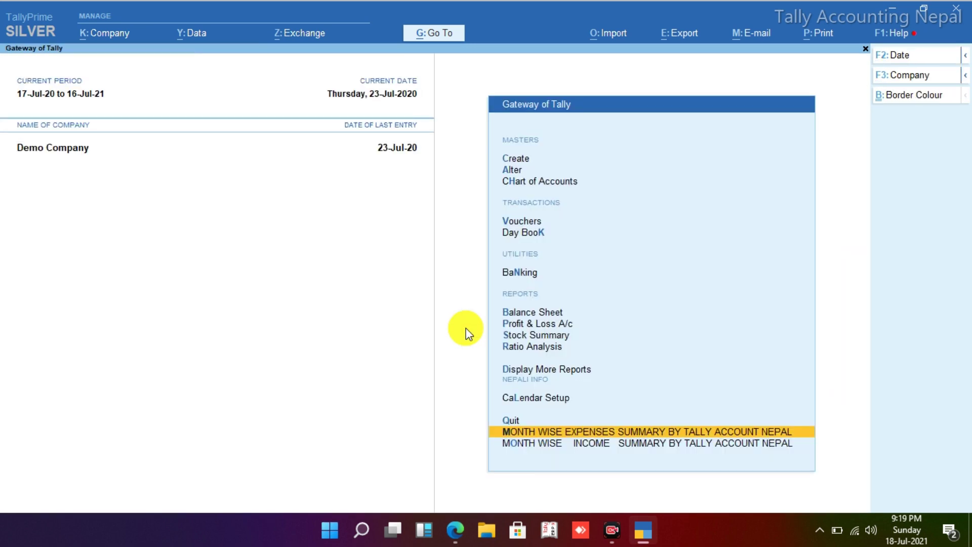
pyautogui.press('Down')
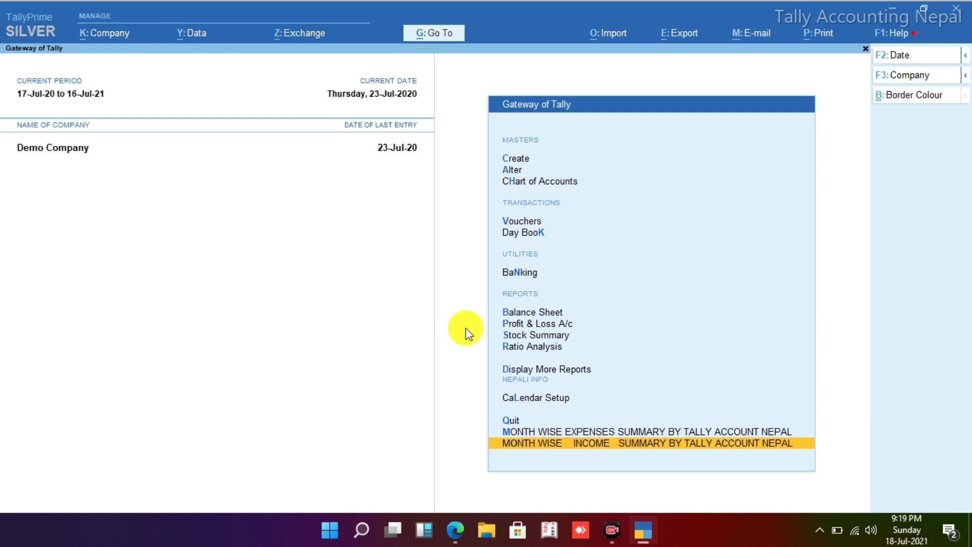
pyautogui.press('Return')
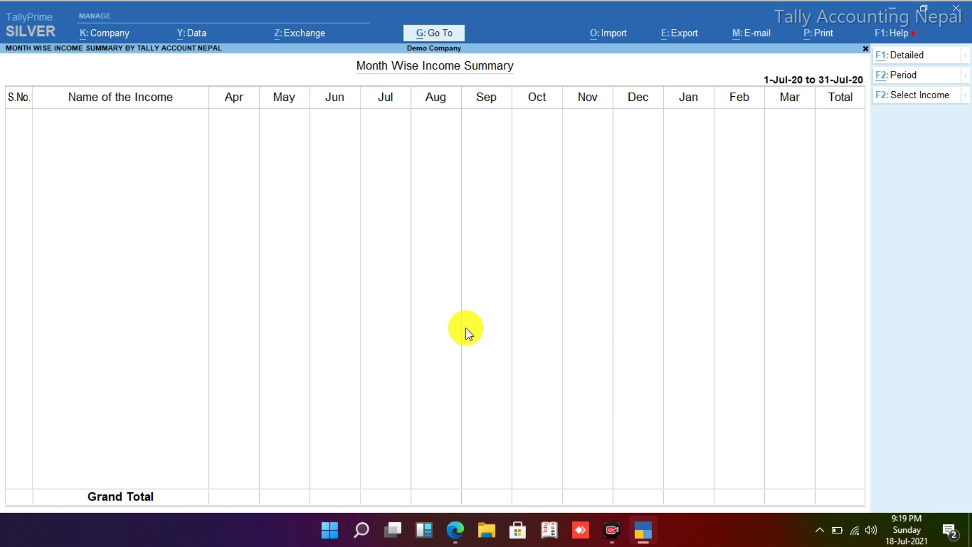
pyautogui.press('Escape')
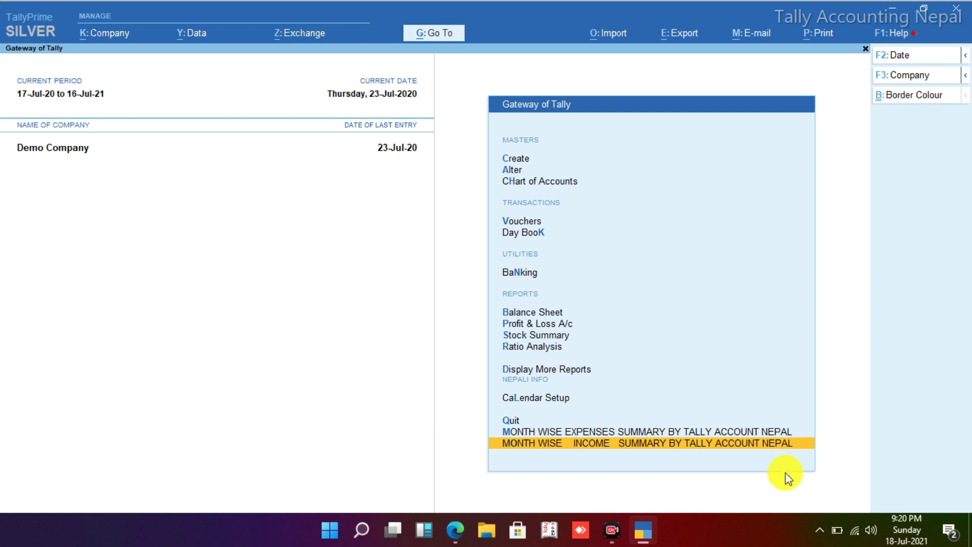
pyautogui.click(783, 497)
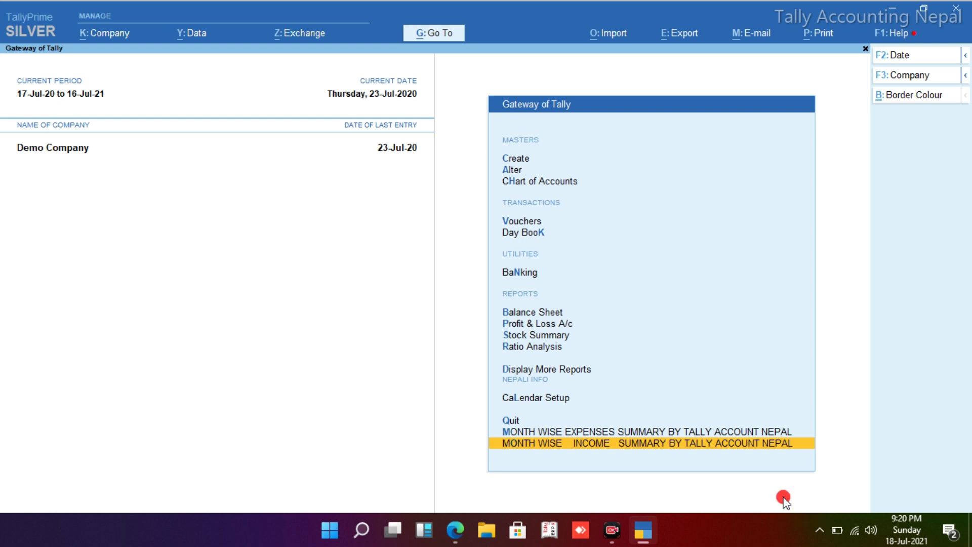